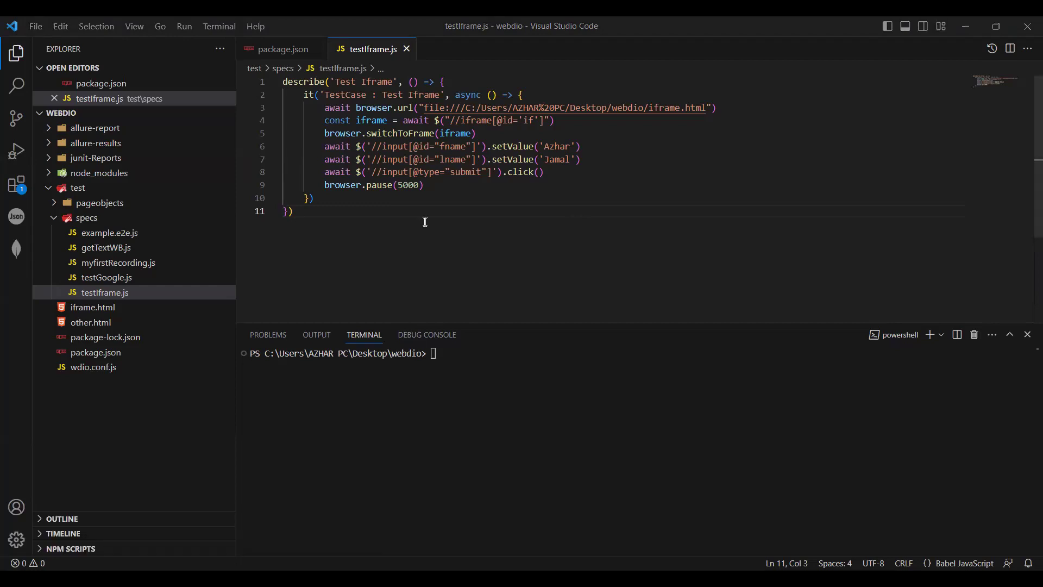
Step: Select and copy the whole testIframe.js spec, then pick the specs folder
left_click(544, 146)
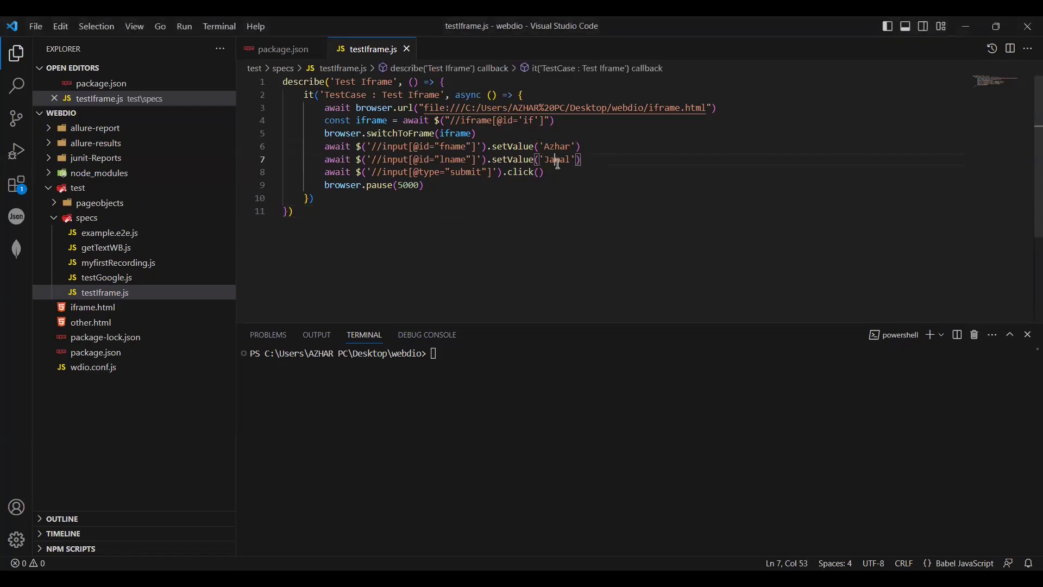
right_click(552, 172)
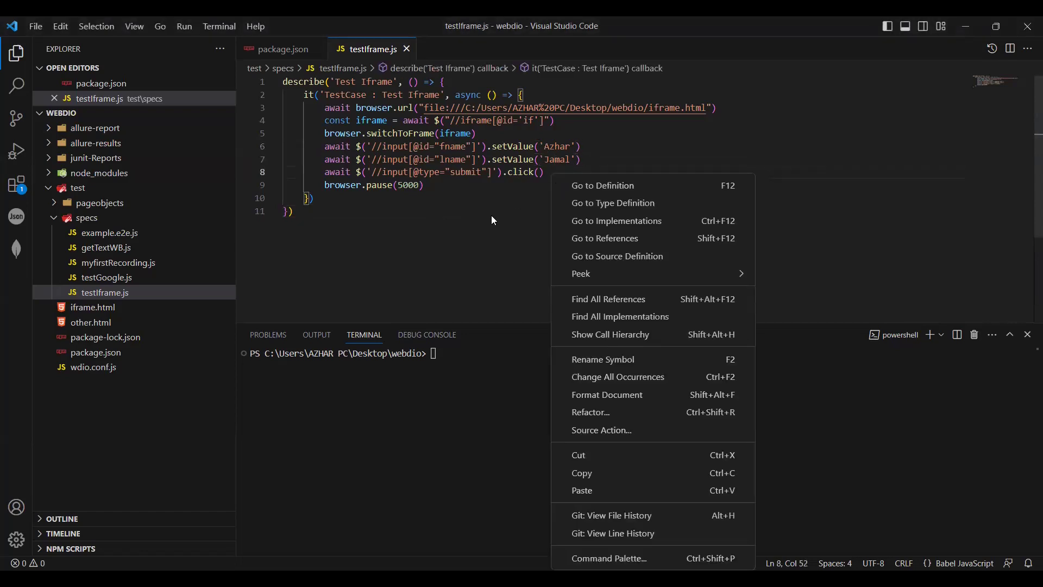
key("Escape")
mouse_move(275, 88)
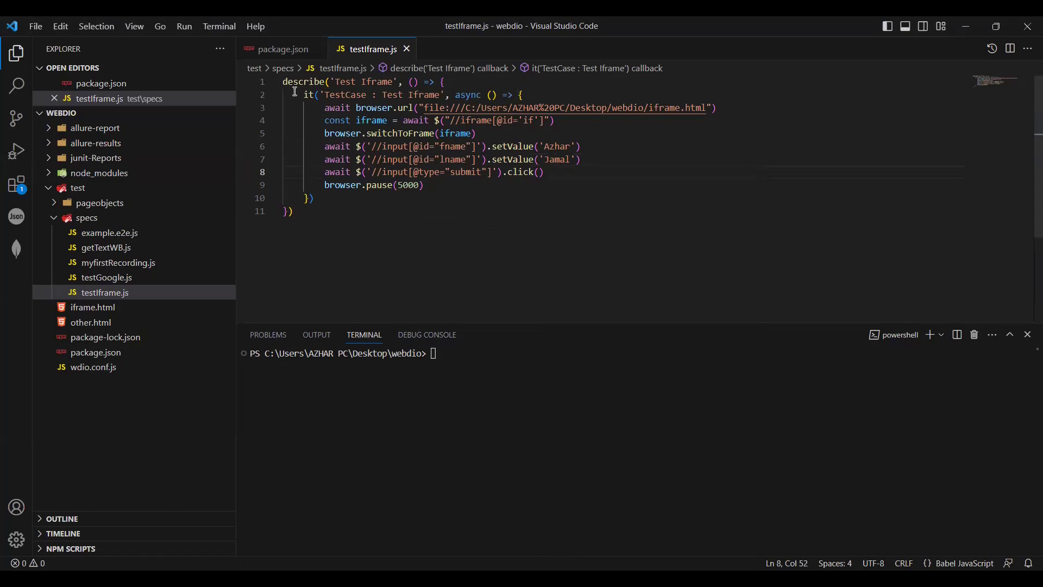
left_click(340, 226)
key("ctrl+a")
key("ctrl+c")
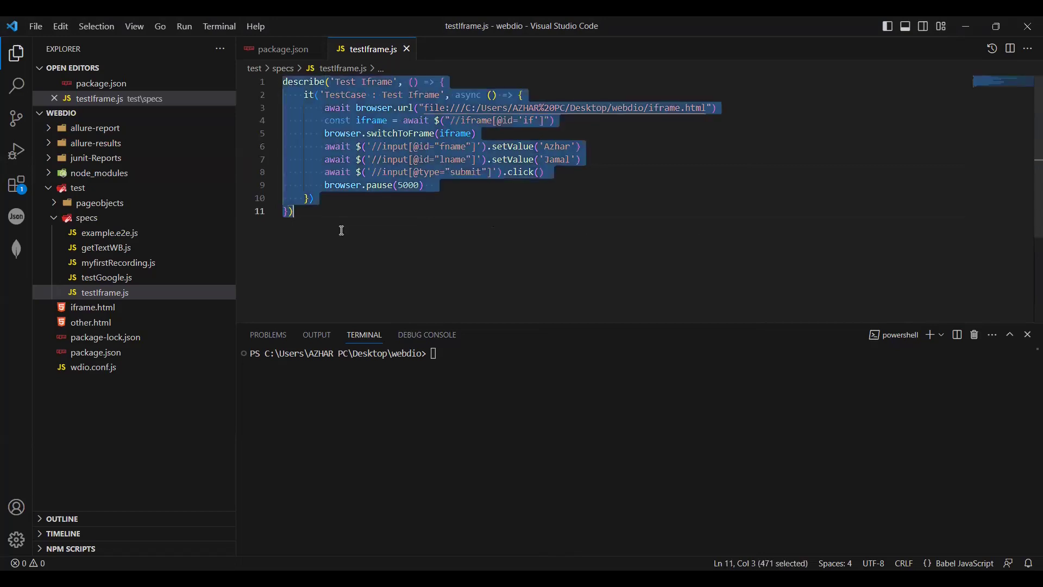
left_click(86, 218)
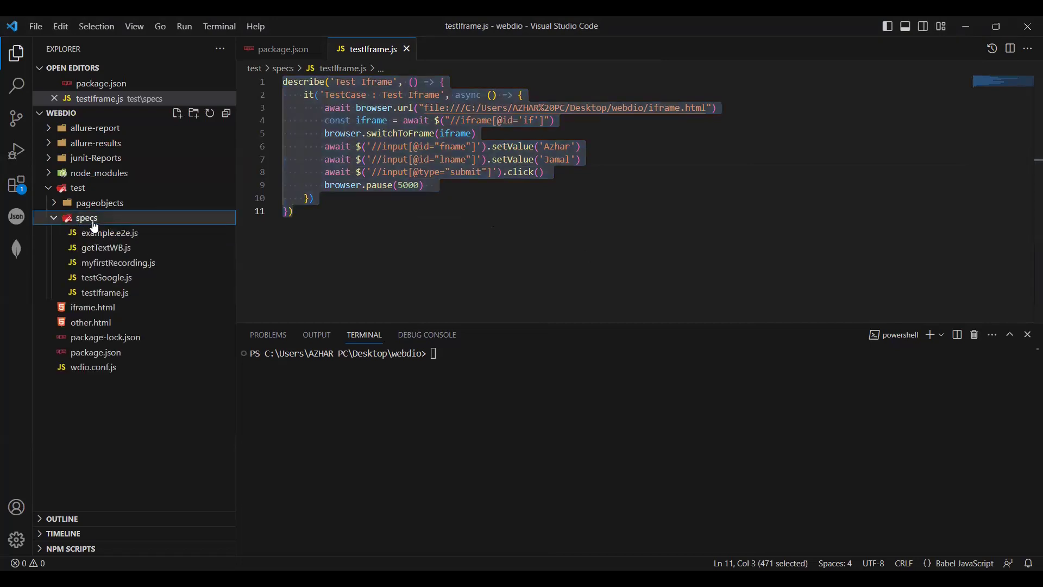
Step: Create a new file named clearText.js in the specs folder
right_click(93, 224)
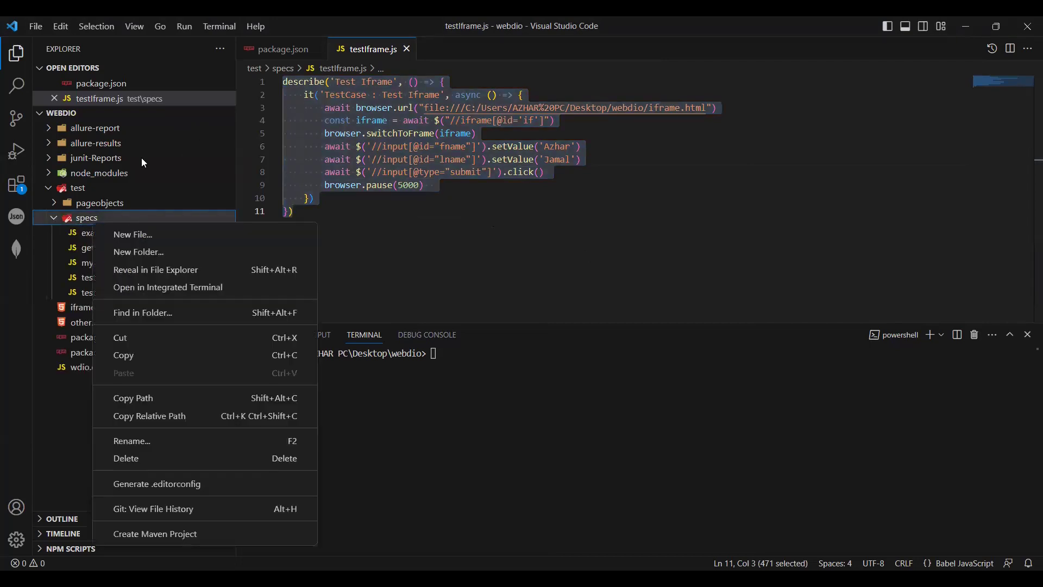
left_click(132, 235)
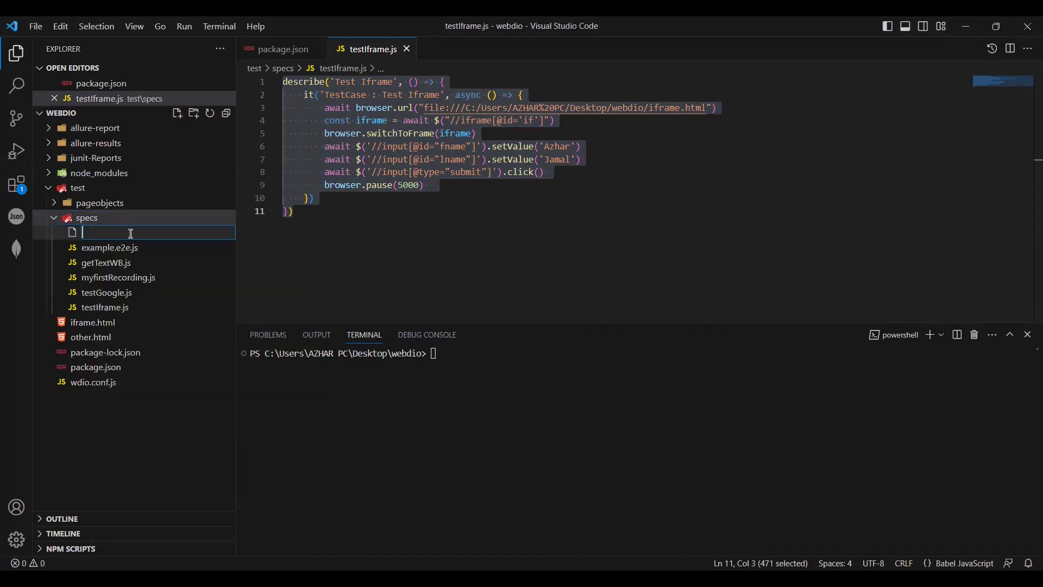
type("clea")
type("rText.")
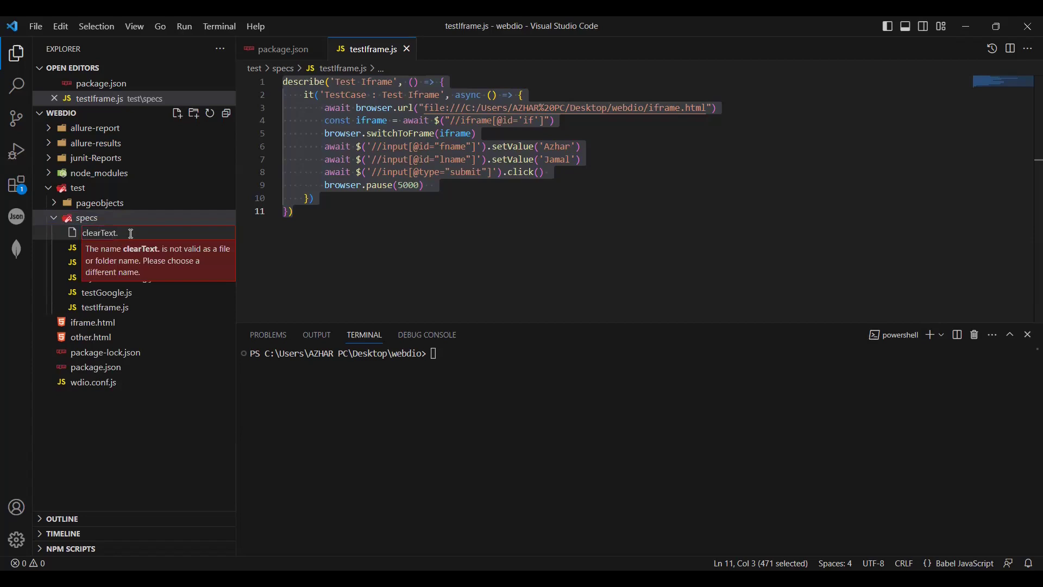
type("js")
key("Return")
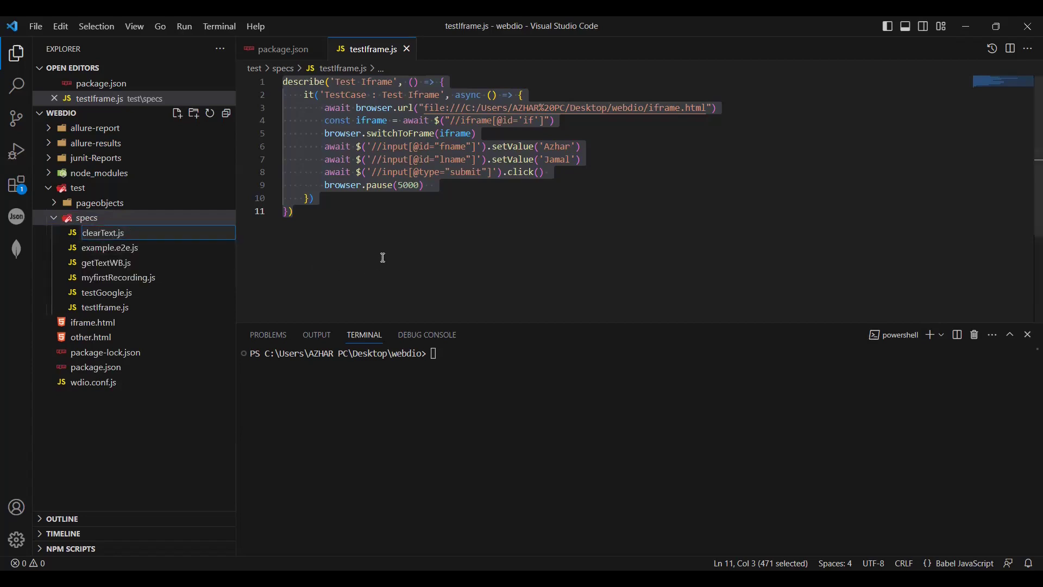
Step: Paste the iframe test code and retitle the describe block to 'Clear Text'
key("ctrl+v")
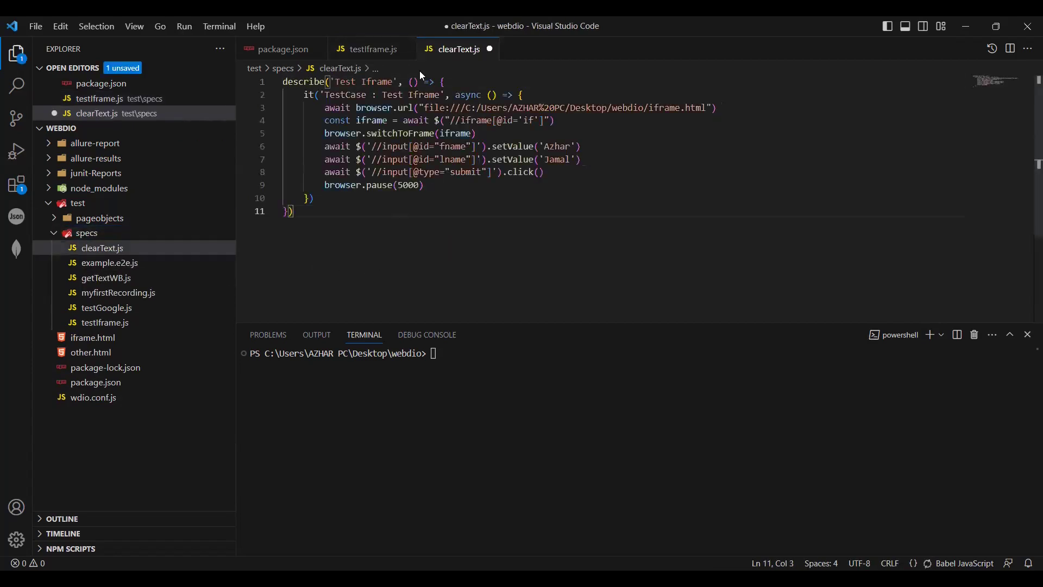
left_click(393, 82)
key("BackSpace")
key("BackSpace")
key("BackSpace")
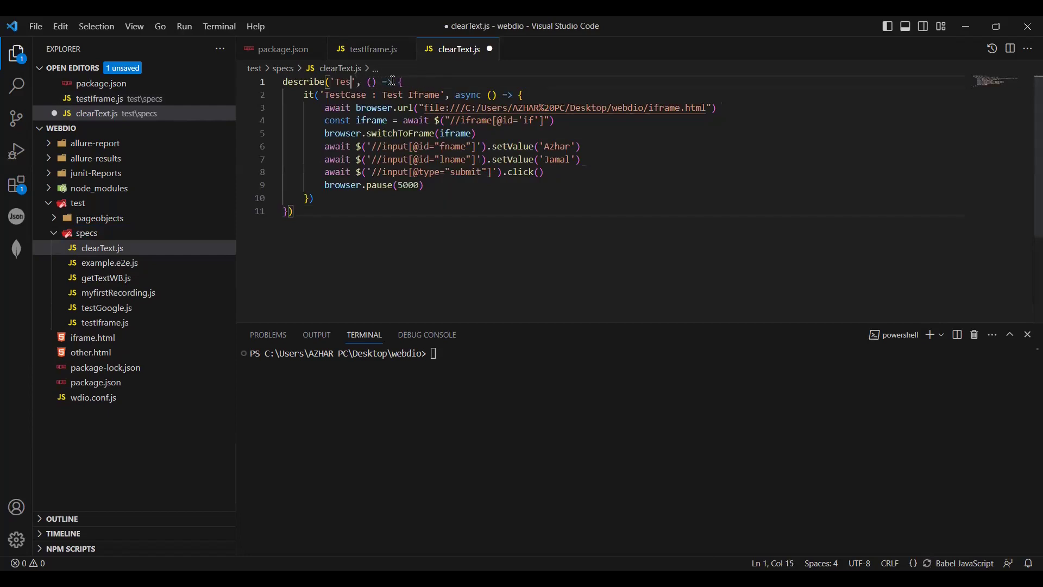
type("Clear Y")
key("BackSpace")
type("Text")
Step: Rename the test case to 'TestCase : CLear Text' and save clearText.js
left_click(439, 95)
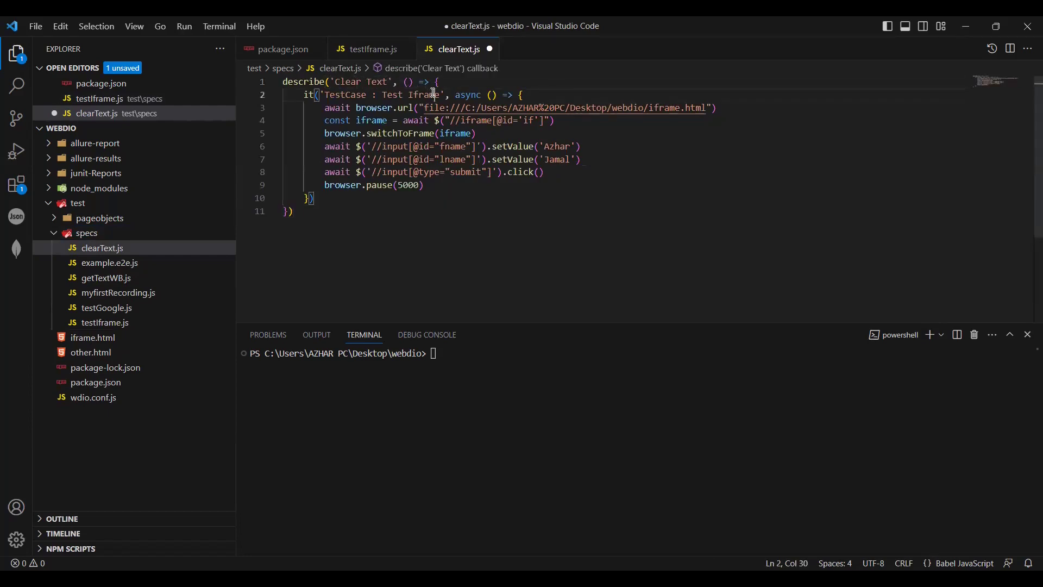
key("BackSpace")
key("BackSpace")
key("BackSpace")
type("CLear Text")
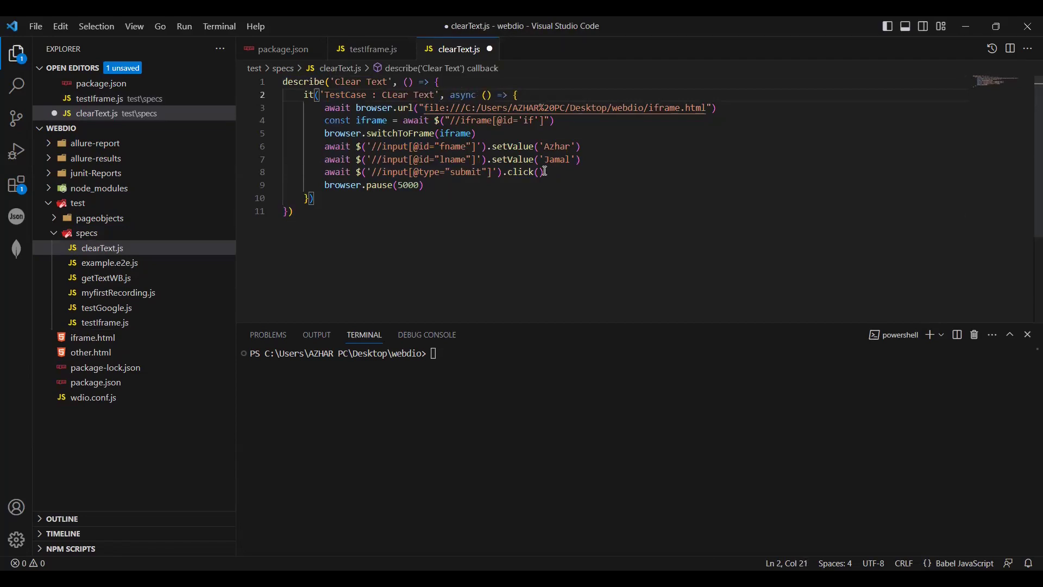
key("ctrl+s")
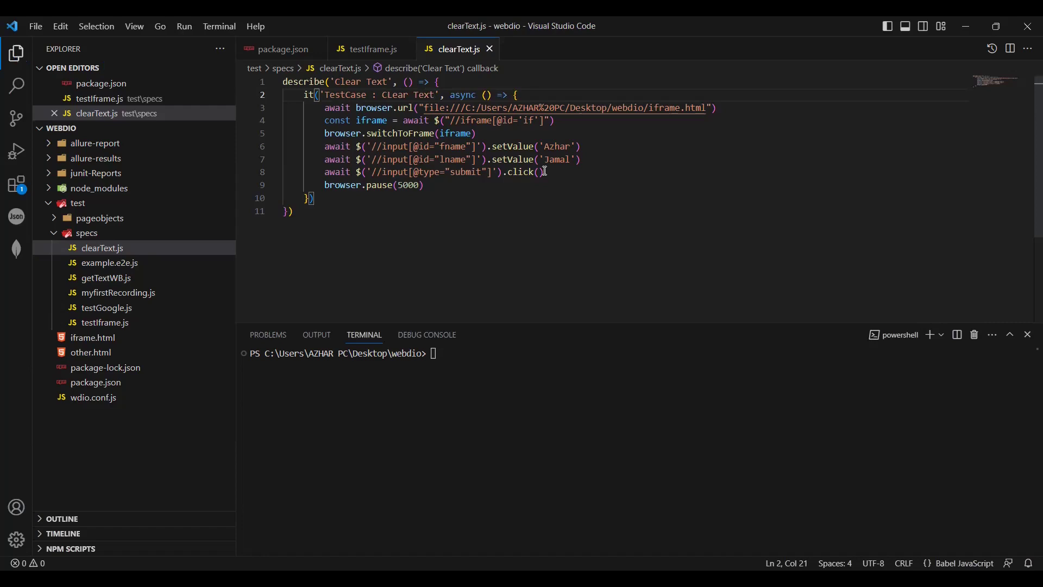
Step: Copy the first-name setValue statement onto a new line 10 after the pause
left_click(576, 172)
key("Return")
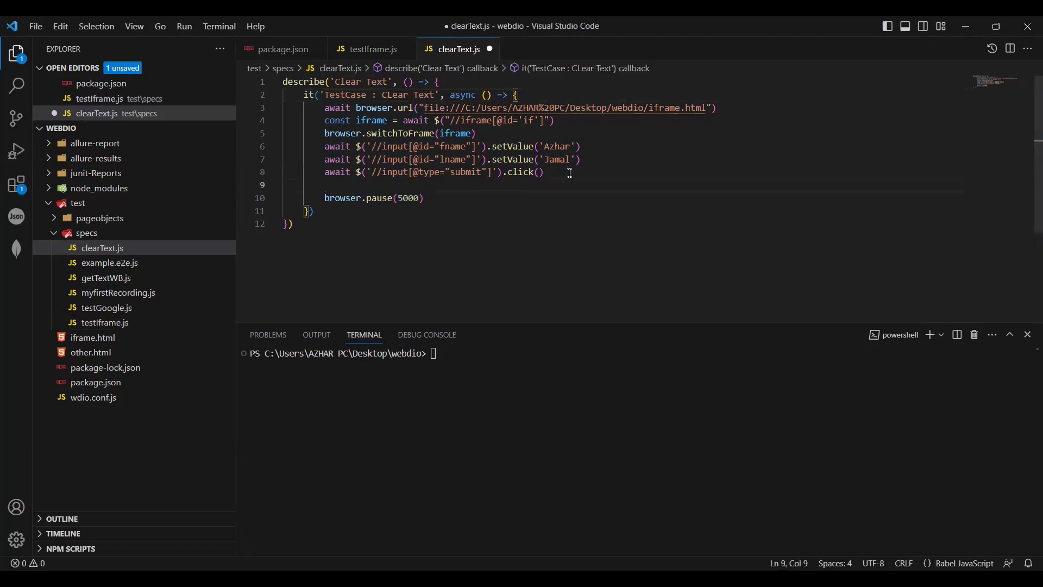
key("BackSpace")
key("BackSpace")
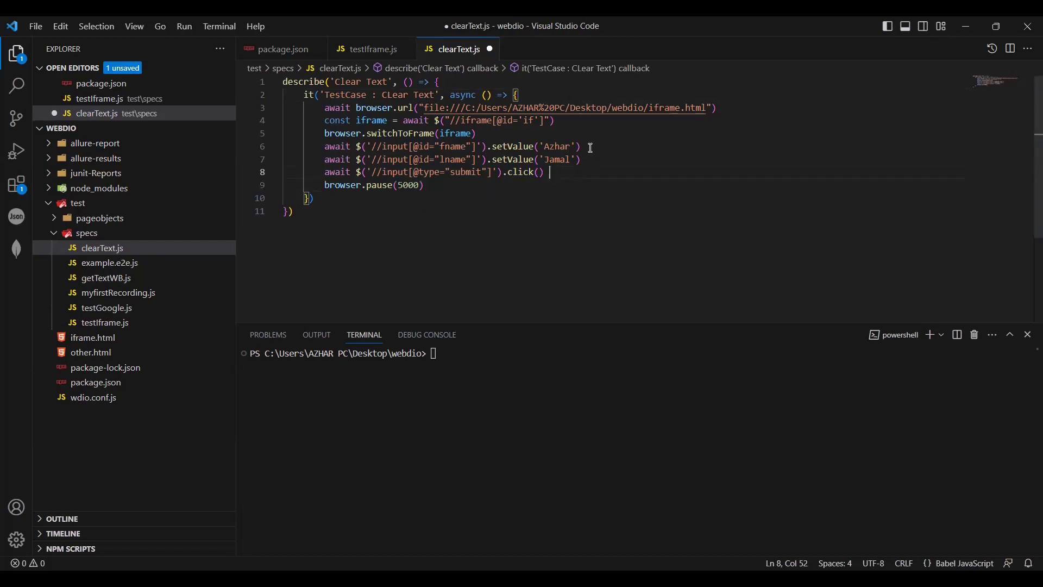
left_click_drag(590, 146, 318, 149)
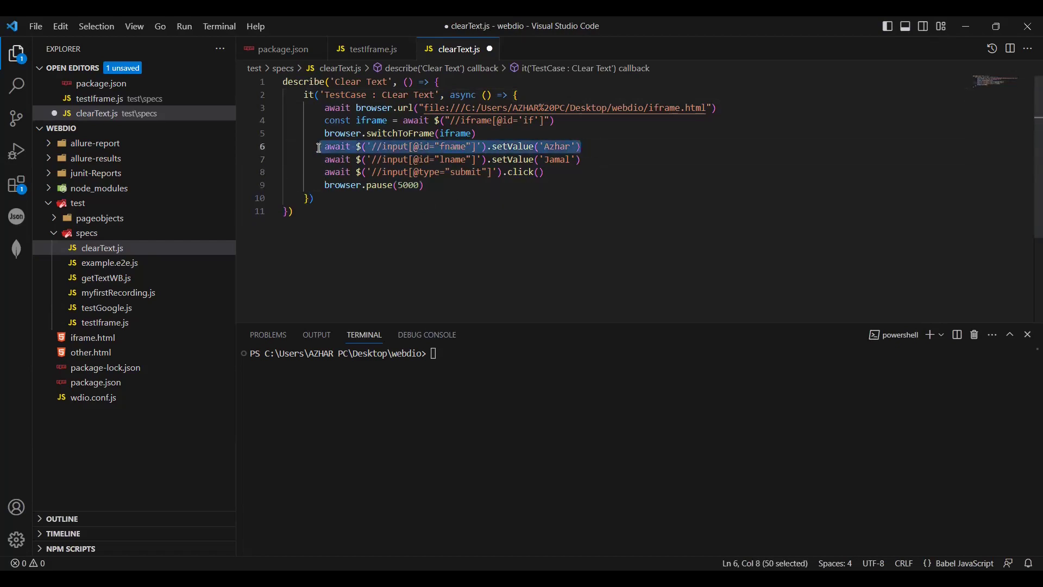
left_click(426, 186)
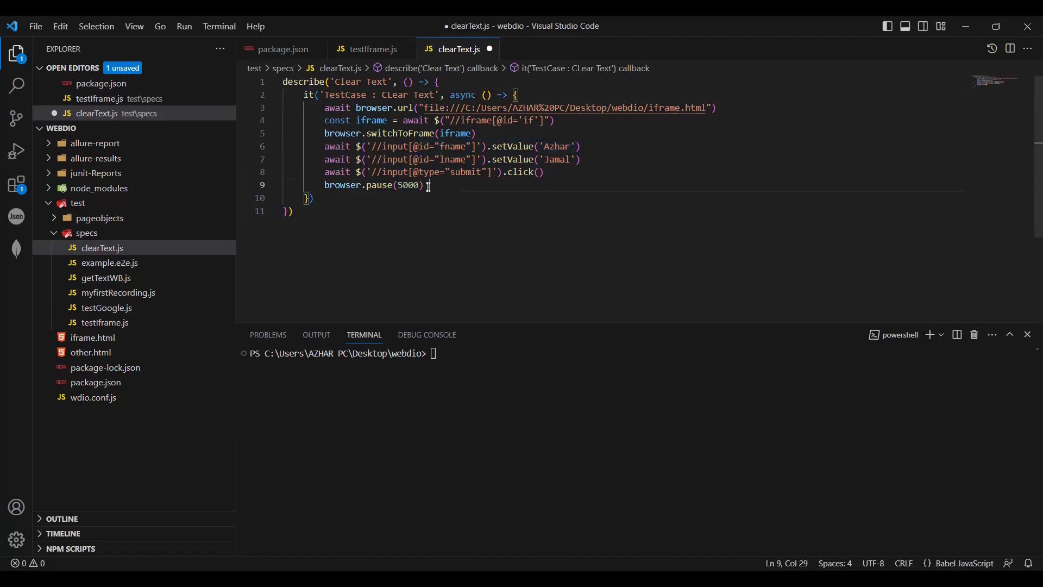
key("Return")
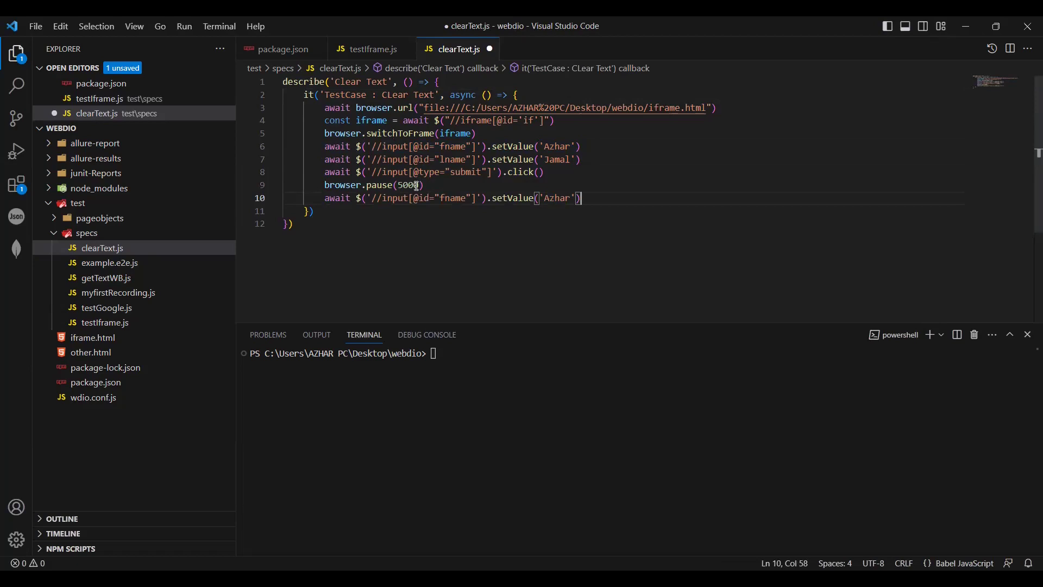
Step: Turn line 10 into a first-name clearValue() call without arguments
left_click(509, 198)
double_click(509, 199)
type("cle")
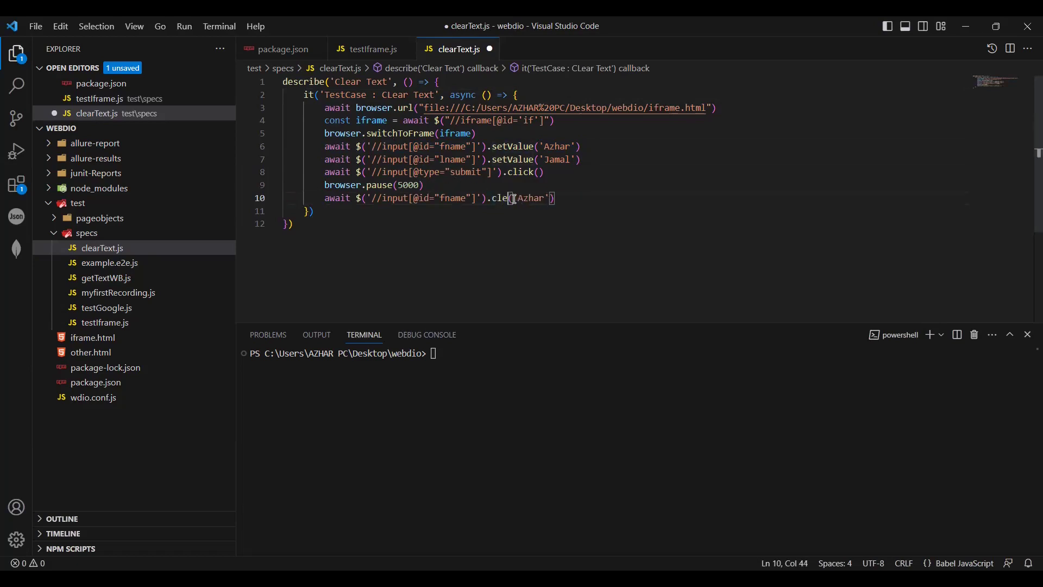
type("arValue")
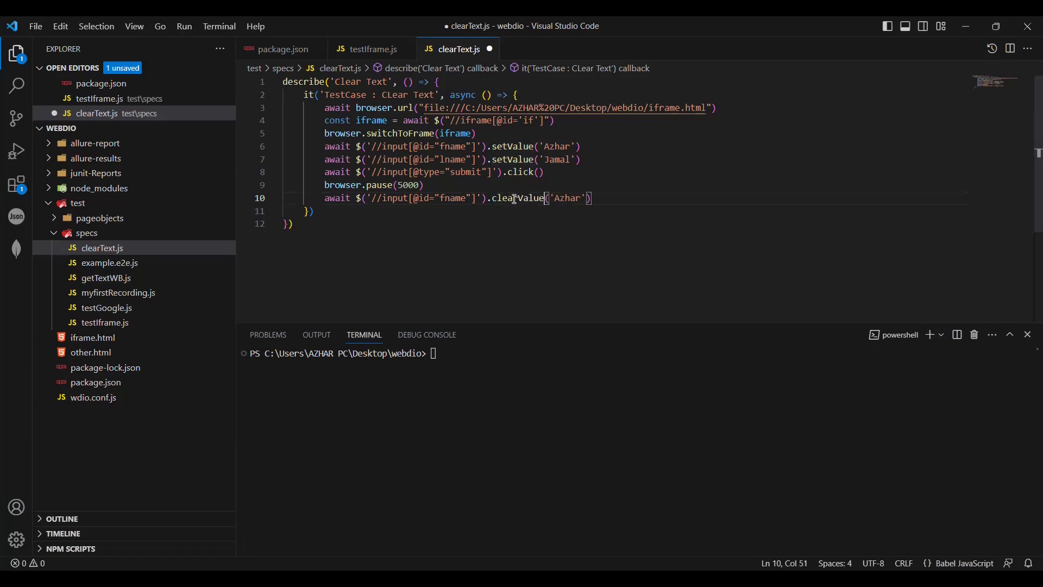
double_click(568, 198)
key("BackSpace")
key("BackSpace")
key("BackSpace")
Step: Duplicate the last-name setValue line as line 11
left_click(583, 159)
left_click_drag(584, 159, 321, 159)
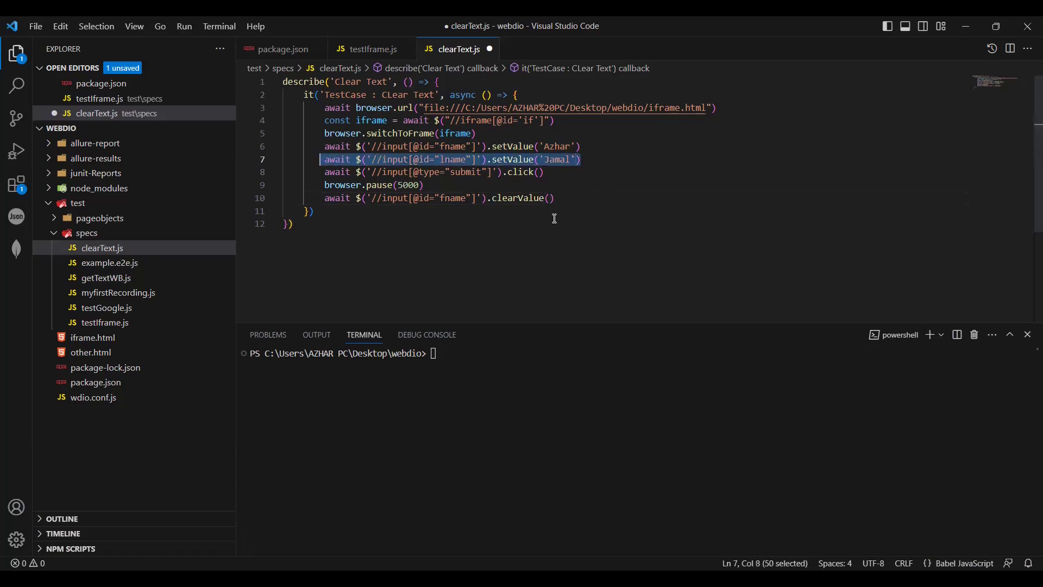
left_click(566, 201)
key("Return")
Step: Change line 11 to a last-name clearValue() call and save the spec
double_click(515, 198)
key("ctrl+c")
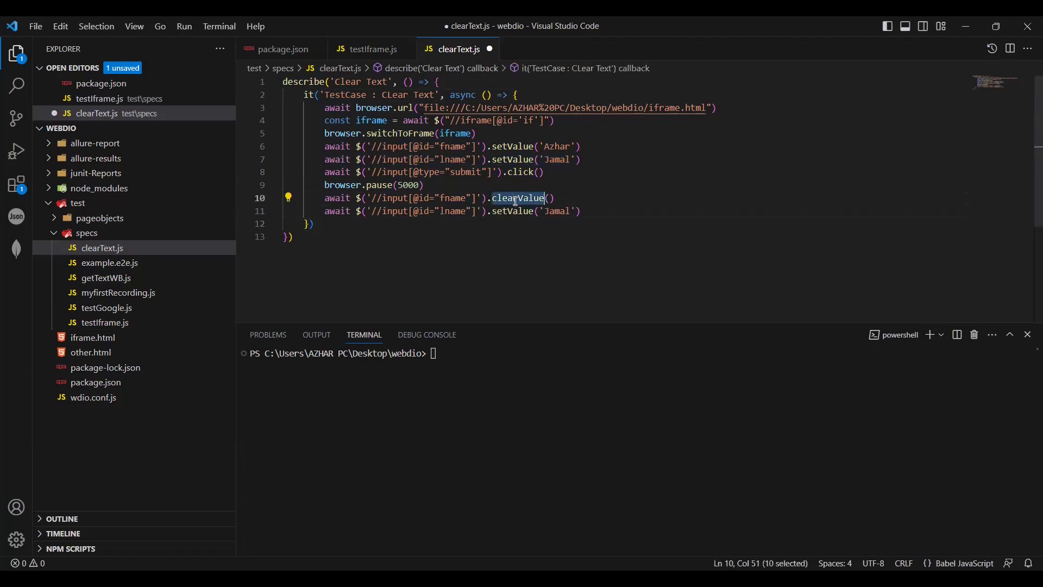
left_click(510, 214)
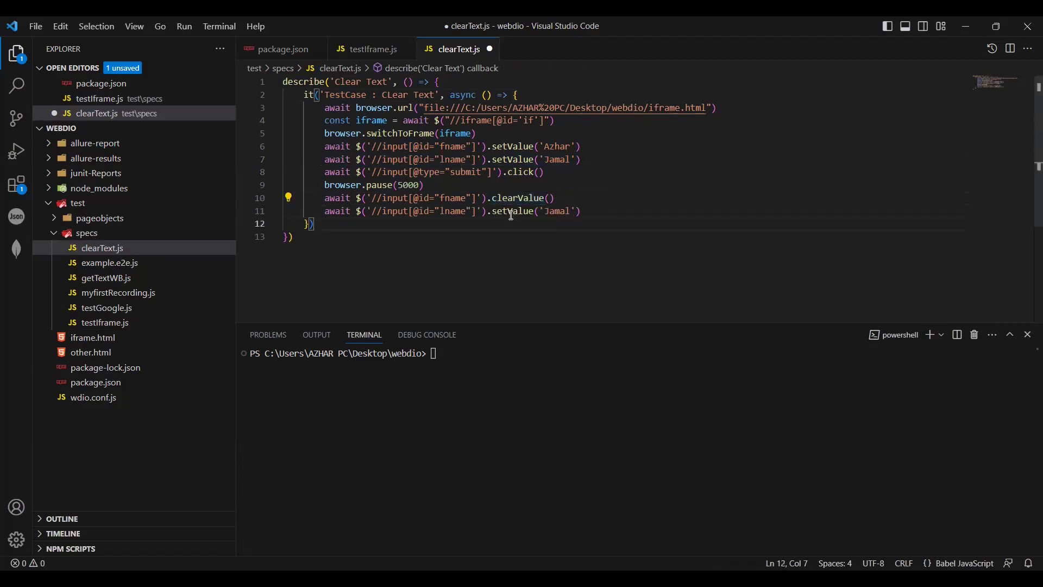
double_click(511, 213)
key("ctrl+v")
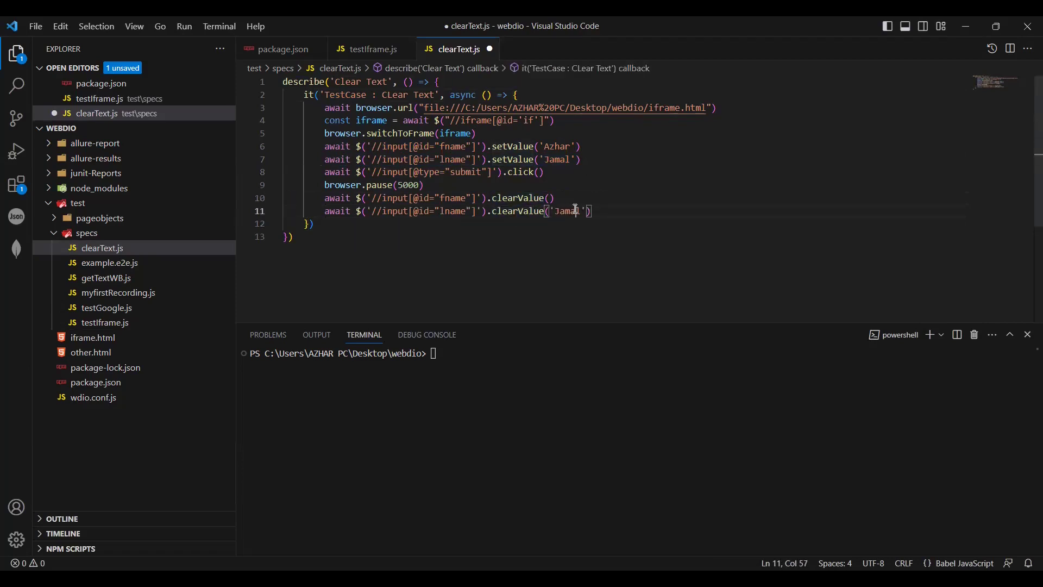
double_click(568, 212)
key("BackSpace")
key("BackSpace")
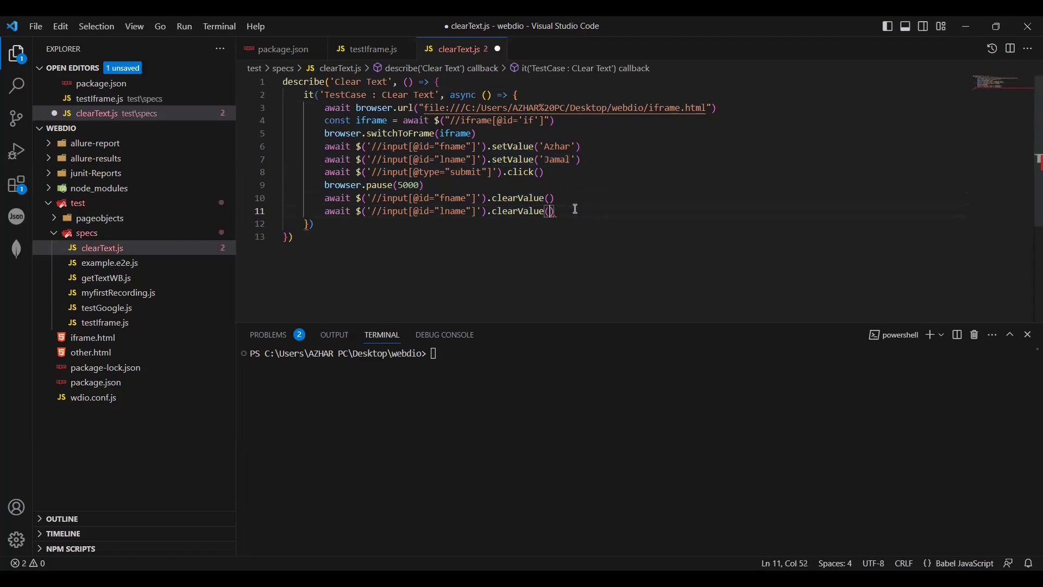
key("ctrl+s")
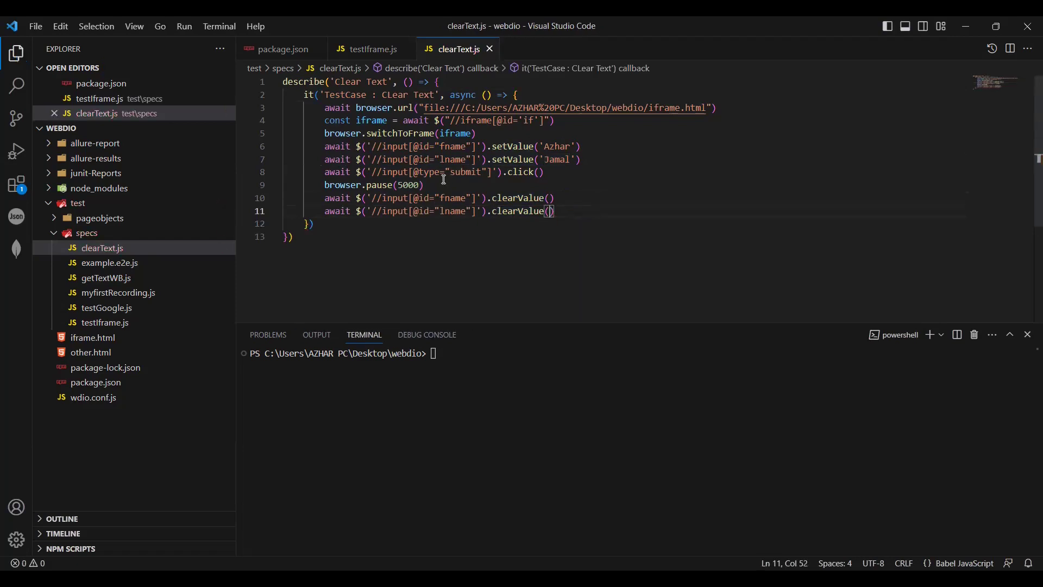
Step: Add browser.pause(5000) on line 12 after the clear calls and save
mouse_move(432, 184)
left_mouse_down()
mouse_move(334, 198)
mouse_move(320, 184)
left_mouse_up()
key("ctrl+c")
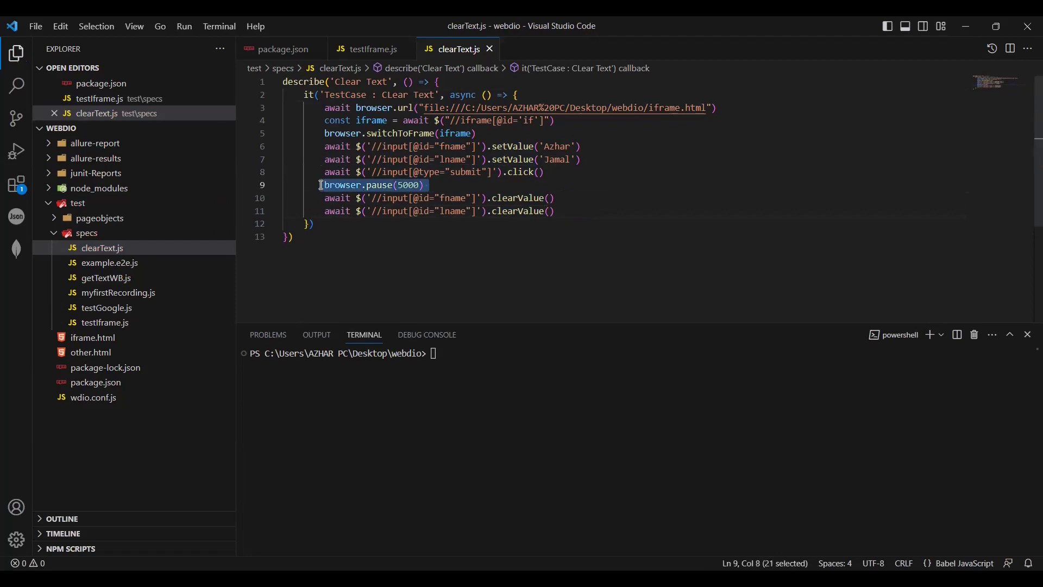
left_click(572, 211)
key("Return")
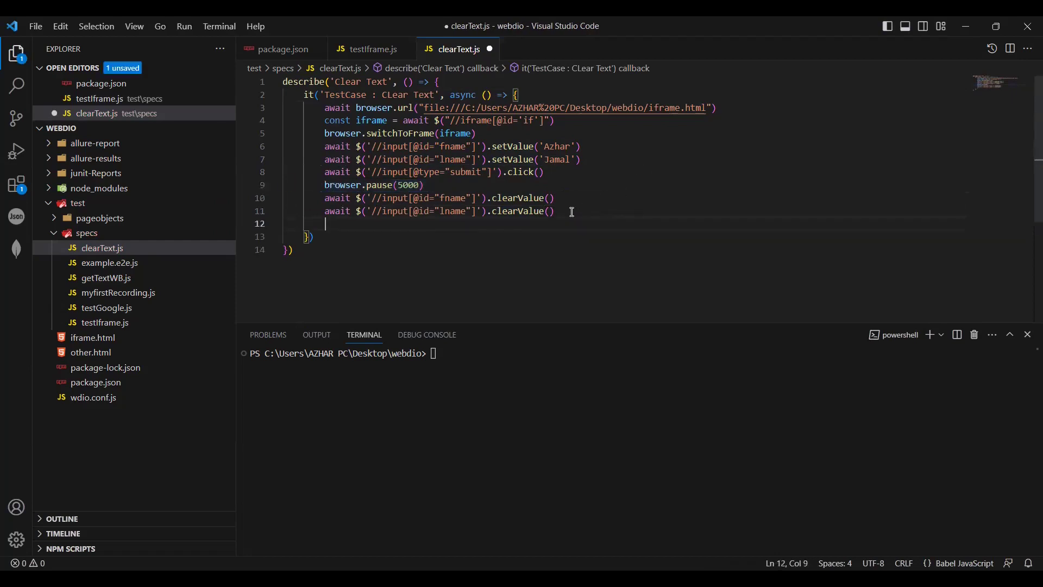
key("ctrl+v")
key("ctrl+s")
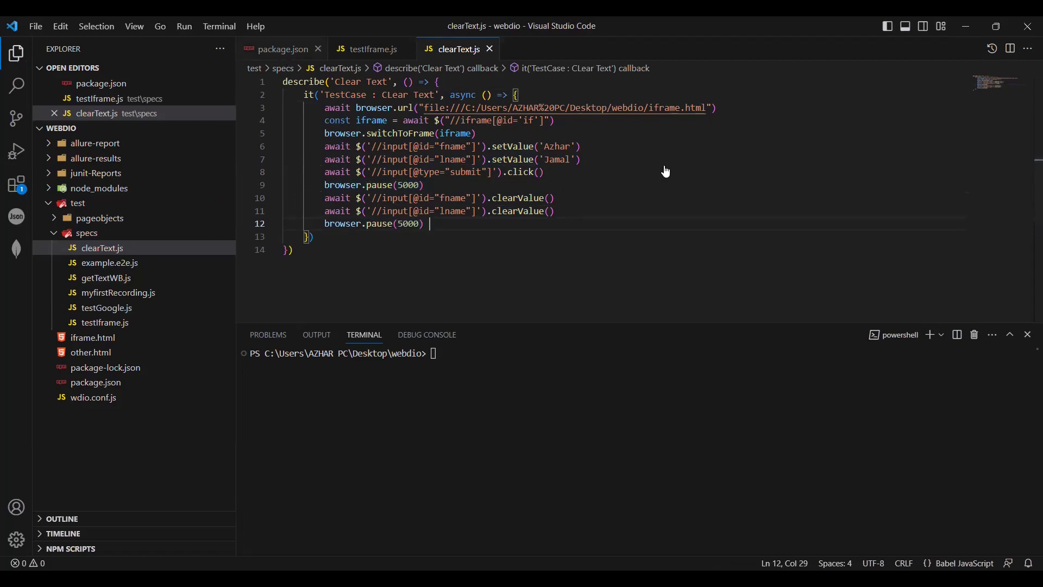
Step: Point package.json's testGoogle spec path at clearText.js instead of testIframe and save
left_click(283, 50)
left_click(636, 169)
double_click(636, 169)
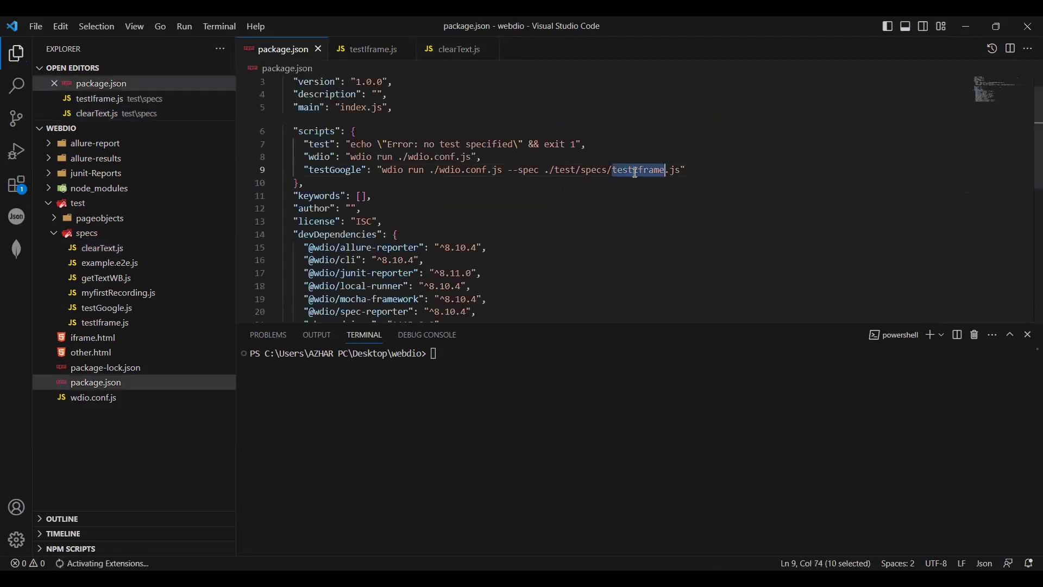
type("clearText")
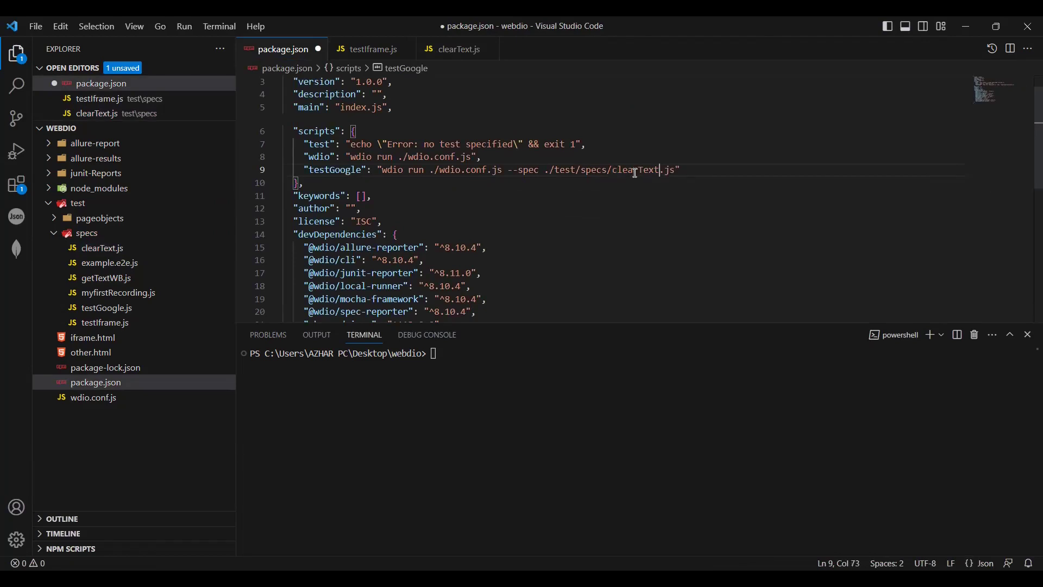
key("ctrl+s")
Step: Run npm run testGoogle in the terminal and watch the Chrome test pass
left_click(548, 447)
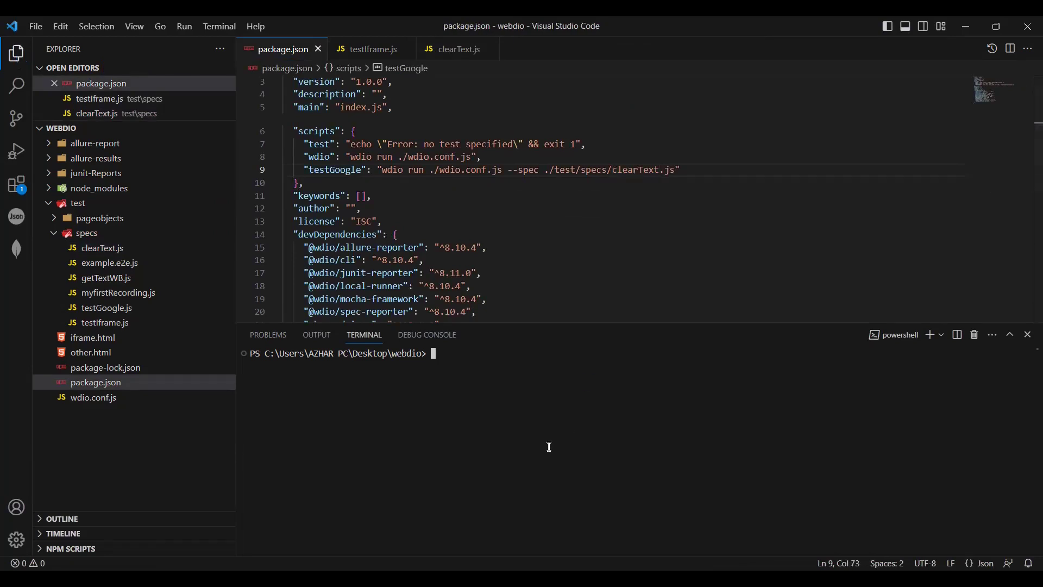
left_click(638, 353)
type("npmnom ru")
type("n testGoogle")
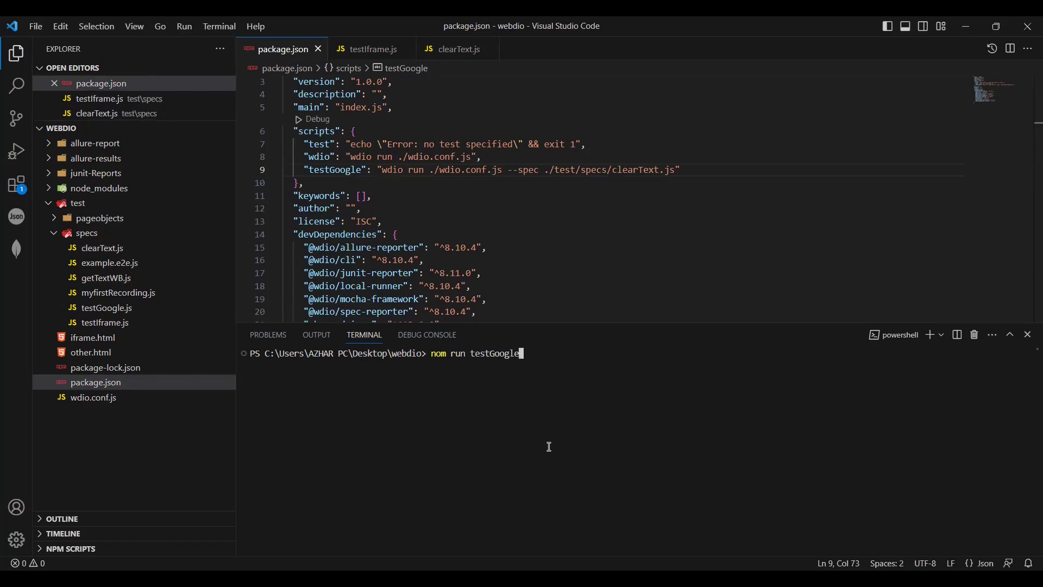
key("Return")
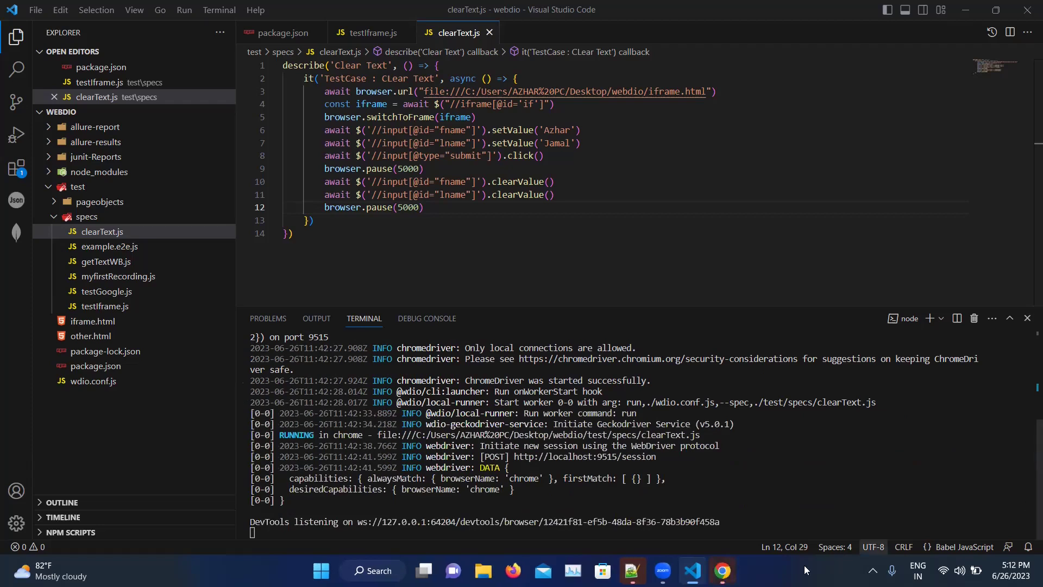
left_click(723, 570)
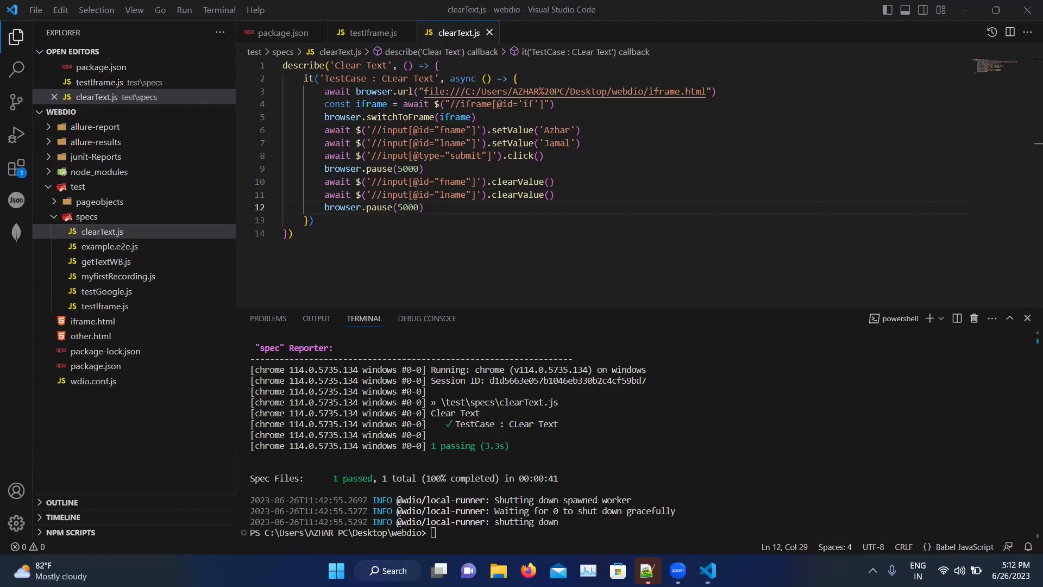
Step: Insert browser.pause(5000) between the first- and last-name clearValue lines and save
left_click(456, 168)
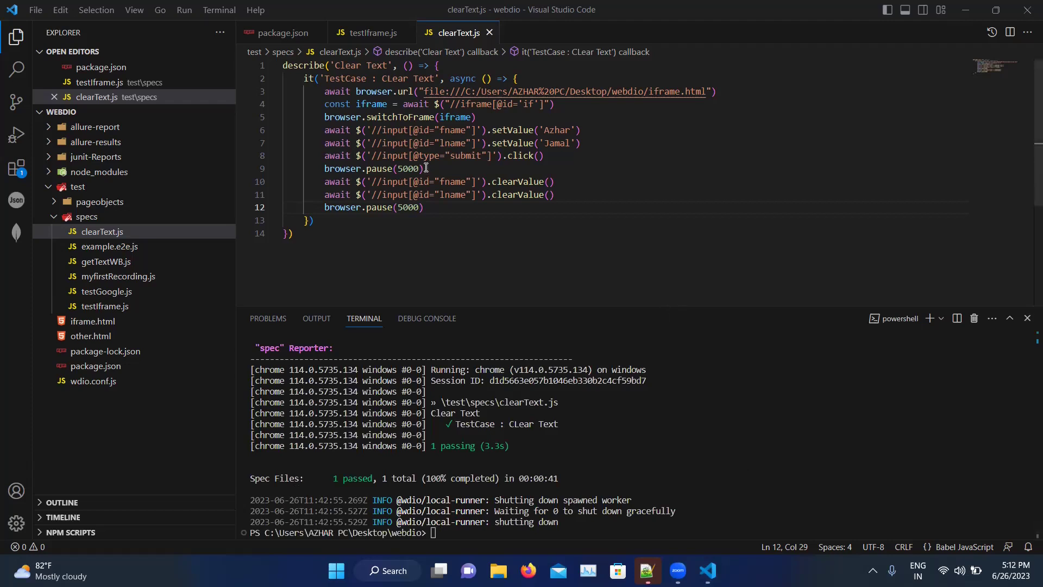
key("shift+Home")
key("ctrl+c")
left_click(552, 180)
key("Return")
key("ctrl+v")
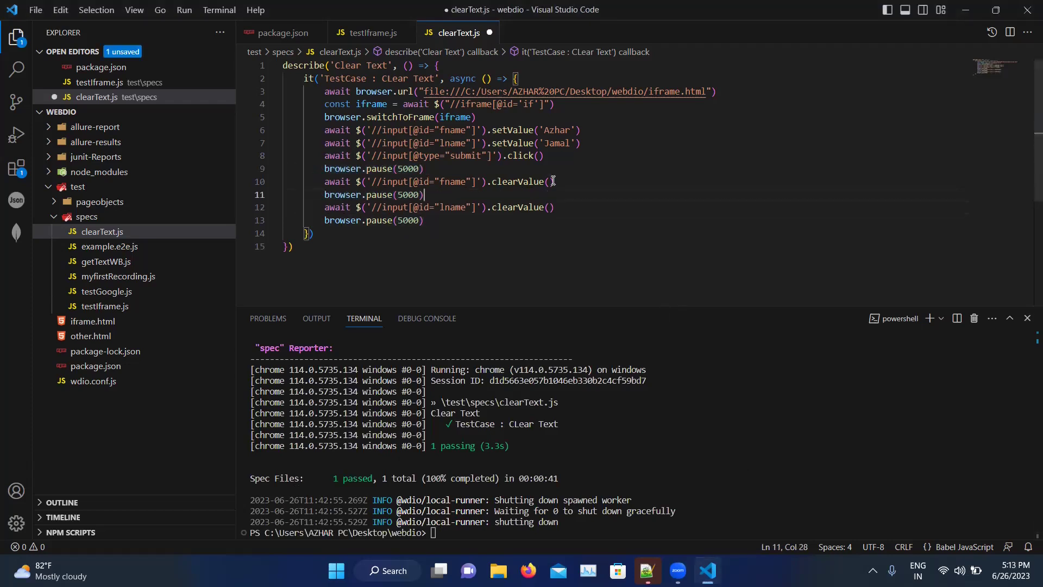
key("ctrl+s")
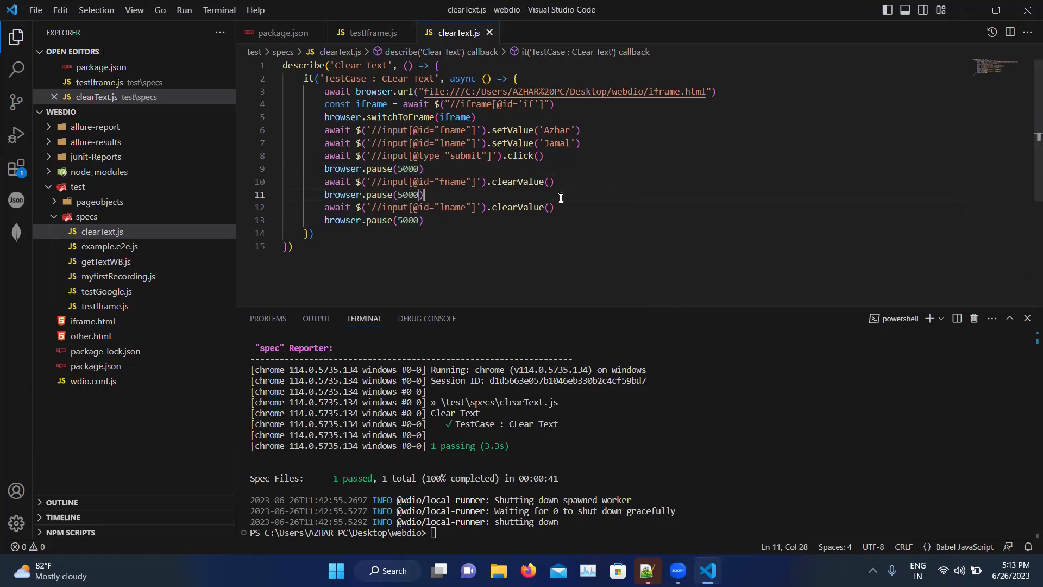
Step: Rerun the previous testGoogle command in the terminal
left_click(627, 431)
type("c")
key("Right")
key("Return")
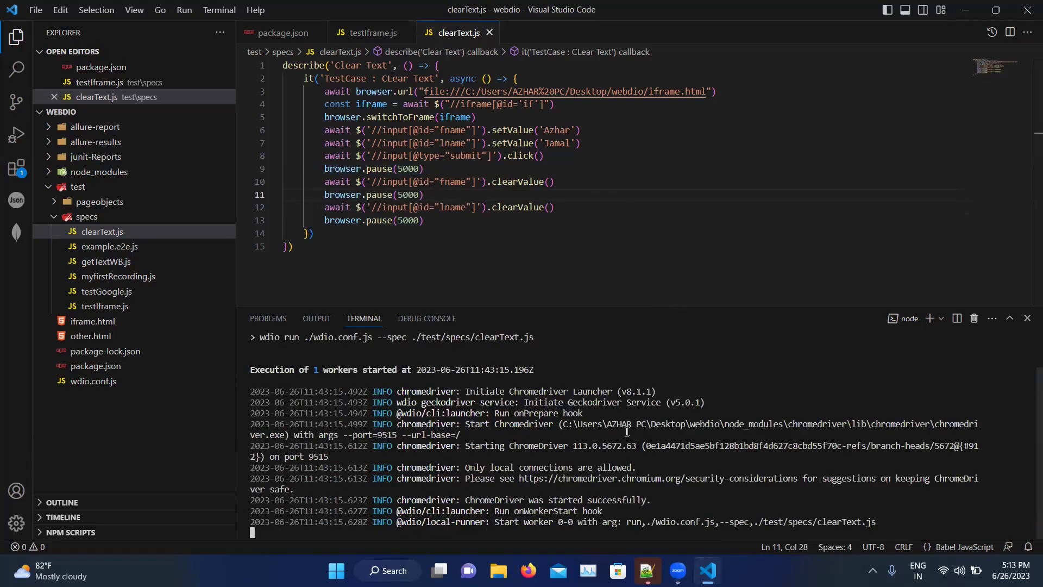